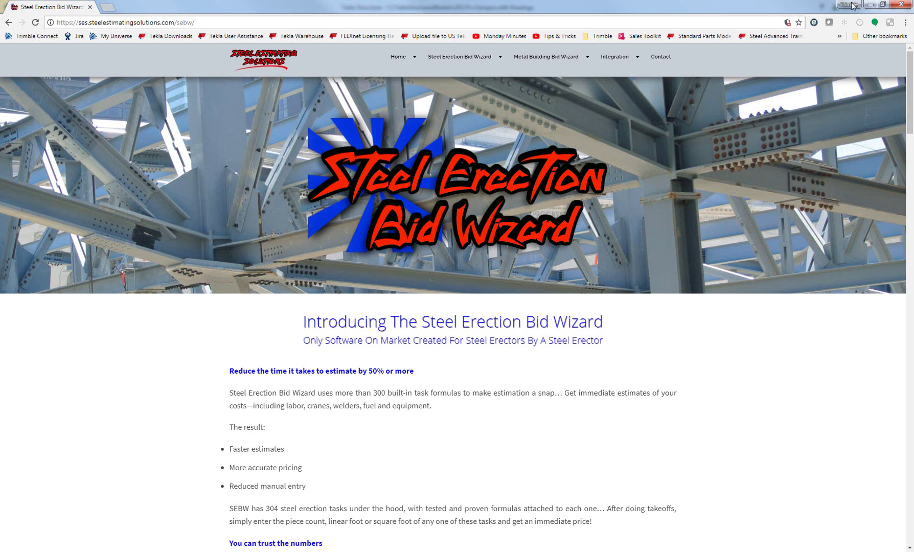
# Step: Set Chrome aside to return to the campus steel model in Tekla Structures
pyautogui.click(869, 5)
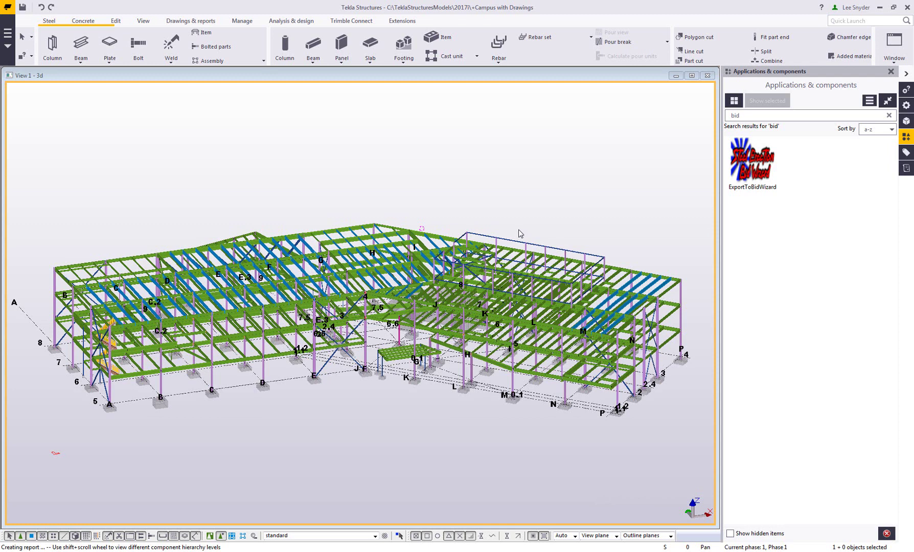
# Step: Launch ExportToBidWizard, then move and enlarge its window to show all auto tag rules
pyautogui.doubleClick(756, 169)
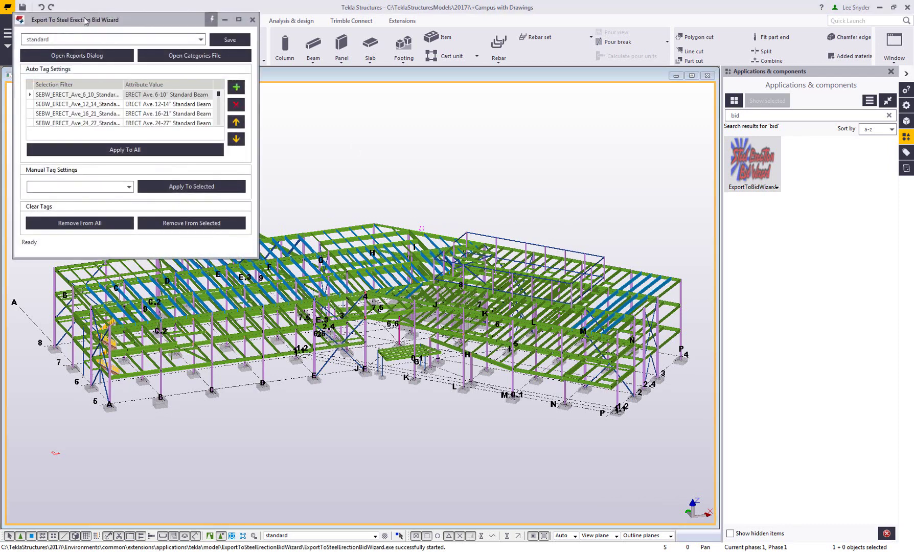
pyautogui.moveTo(88, 19); pyautogui.dragTo(99, 84)
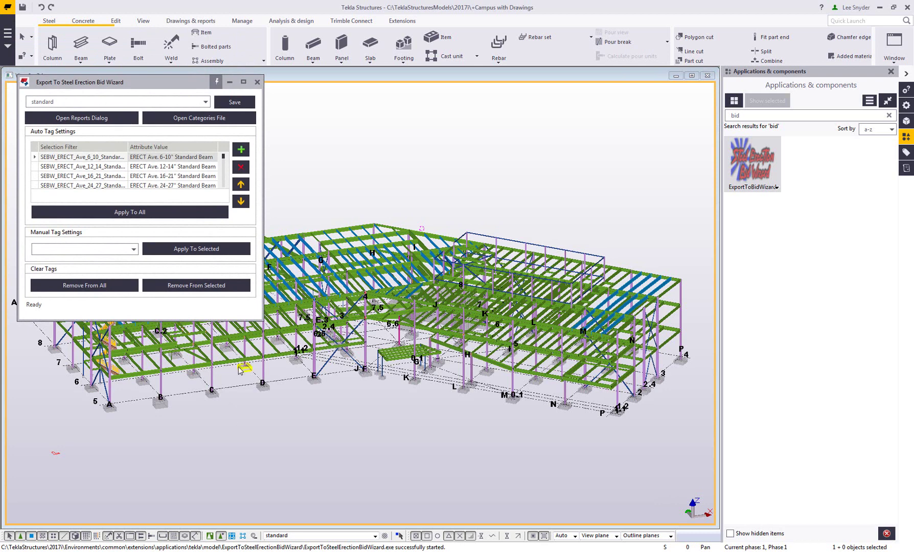
pyautogui.moveTo(222, 320); pyautogui.dragTo(227, 489)
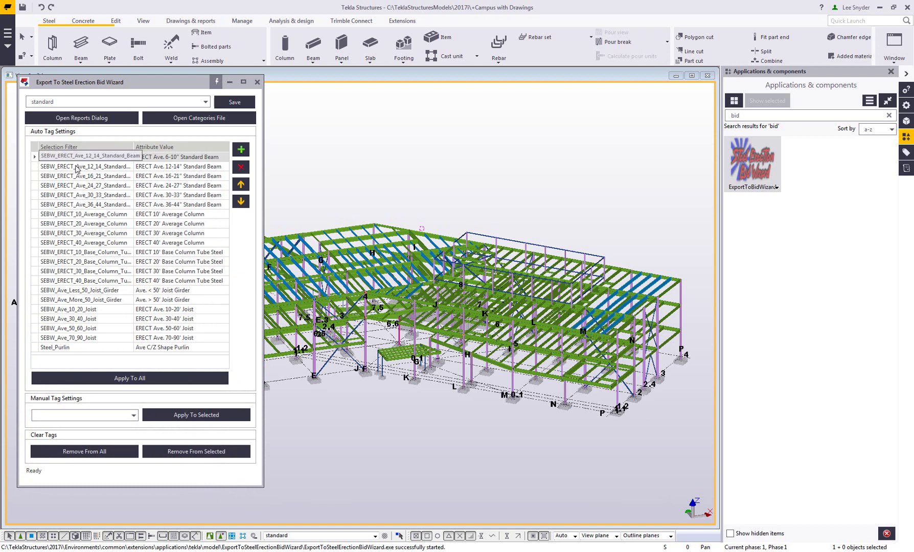
# Step: Inspect the Selection Filter and 12-14 rule Attribute Value choices, leaving them unchanged
pyautogui.click(129, 169)
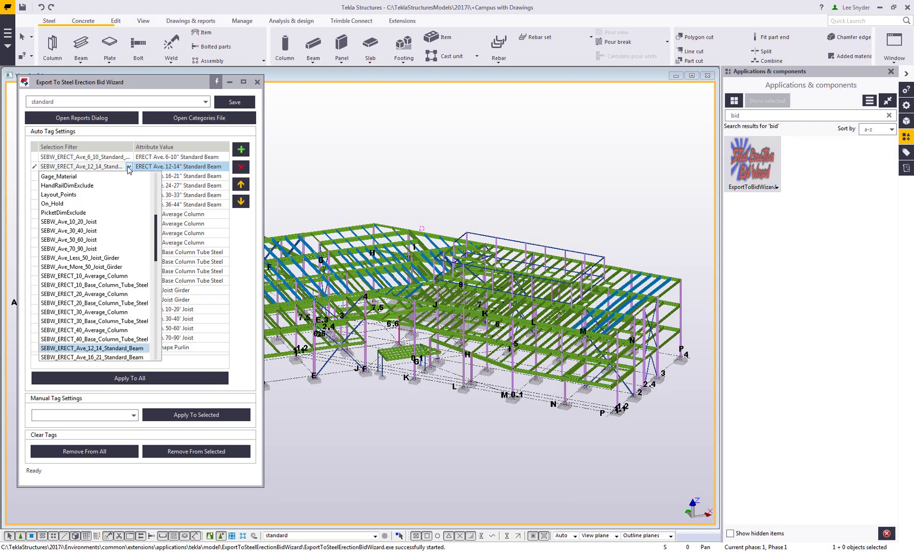
pyautogui.scroll(2, 102, 215)
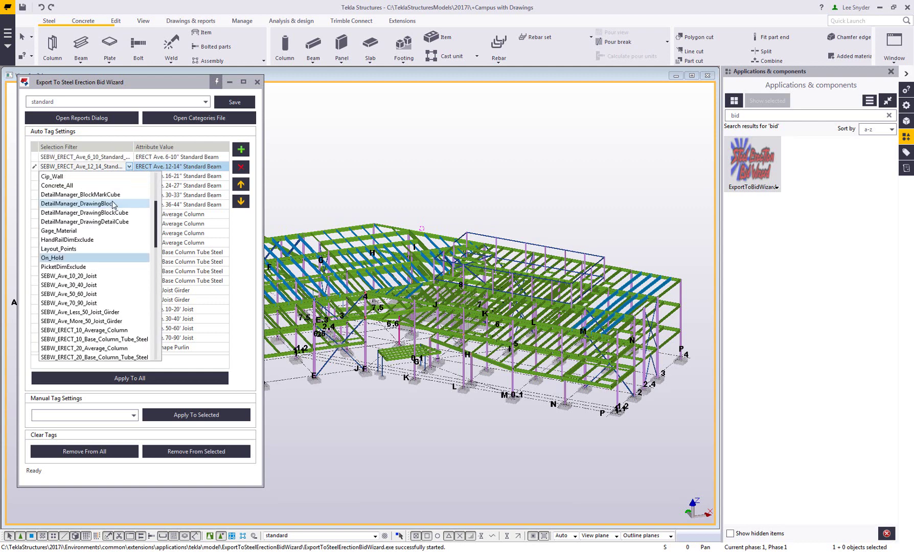
pyautogui.click(129, 167)
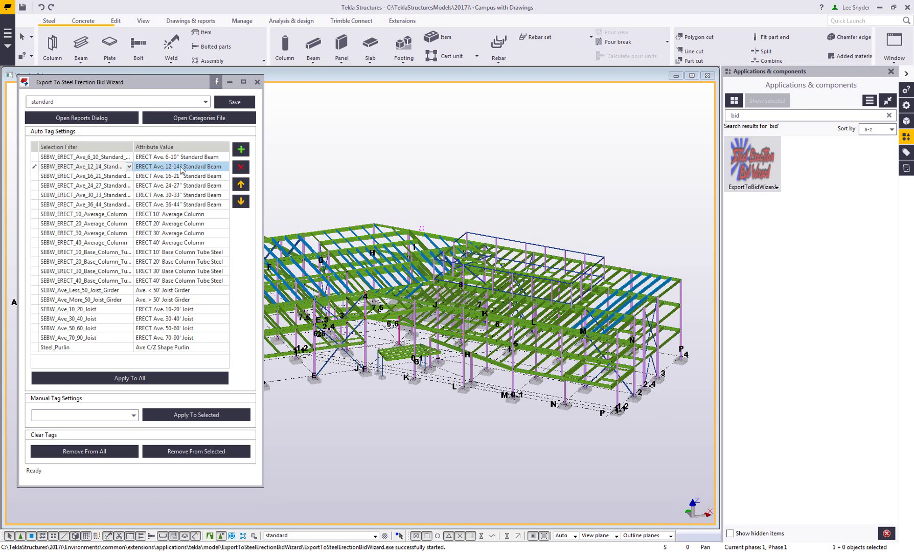
pyautogui.click(222, 168)
pyautogui.click(224, 167)
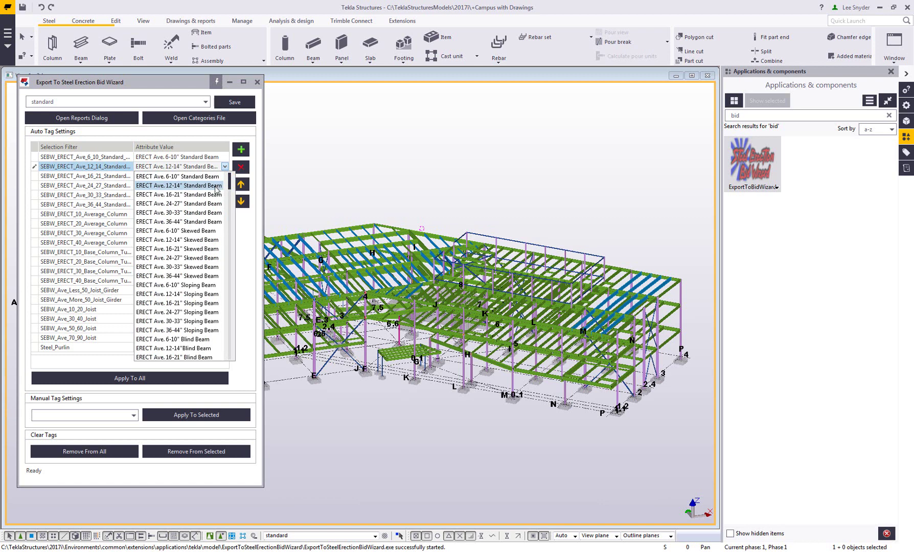
pyautogui.click(208, 142)
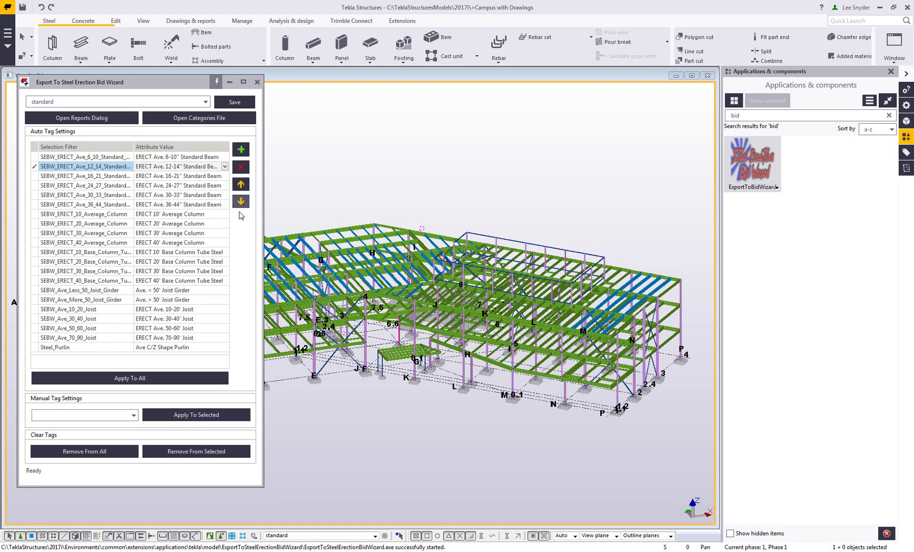
pyautogui.click(225, 167)
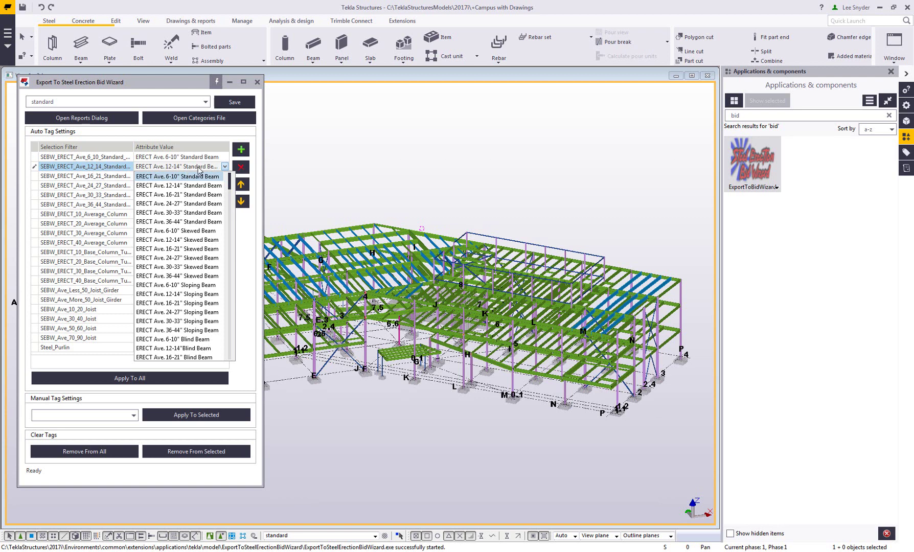
pyautogui.scroll(-4, 203, 179)
pyautogui.scroll(-4, 206, 183)
pyautogui.scroll(-4, 207, 186)
pyautogui.click(252, 241)
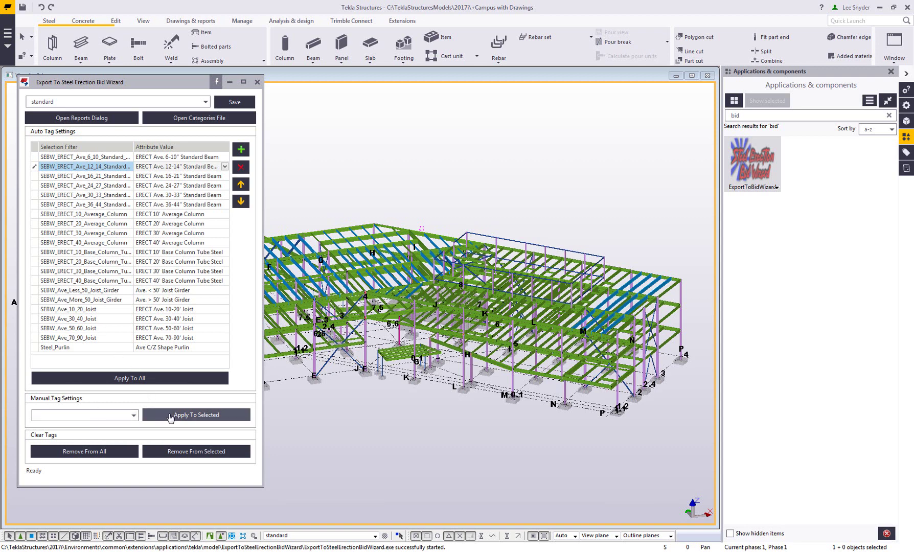
pyautogui.click(132, 417)
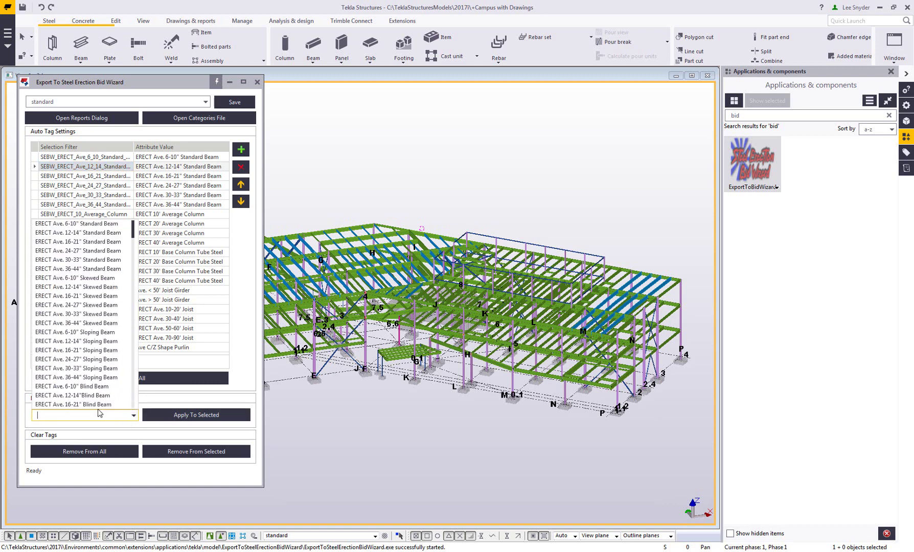
pyautogui.click(182, 401)
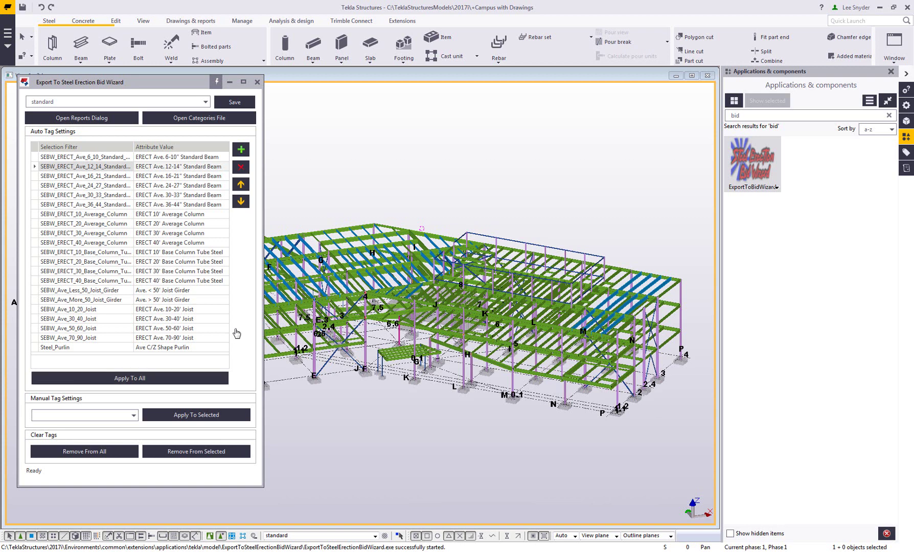
# Step: Run the SteelErectionBidWizard.csv report template on all model objects from the Reports dialog
pyautogui.click(93, 118)
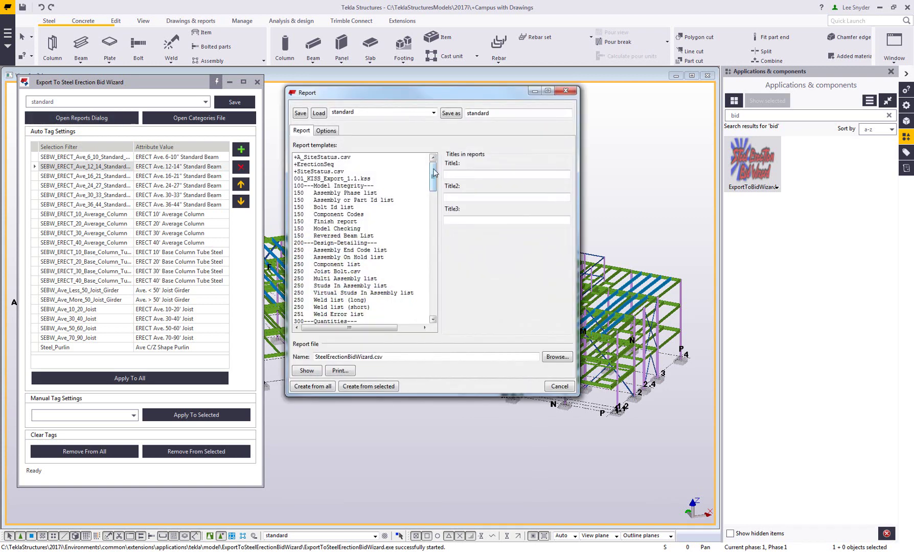
pyautogui.moveTo(435, 173); pyautogui.dragTo(443, 306)
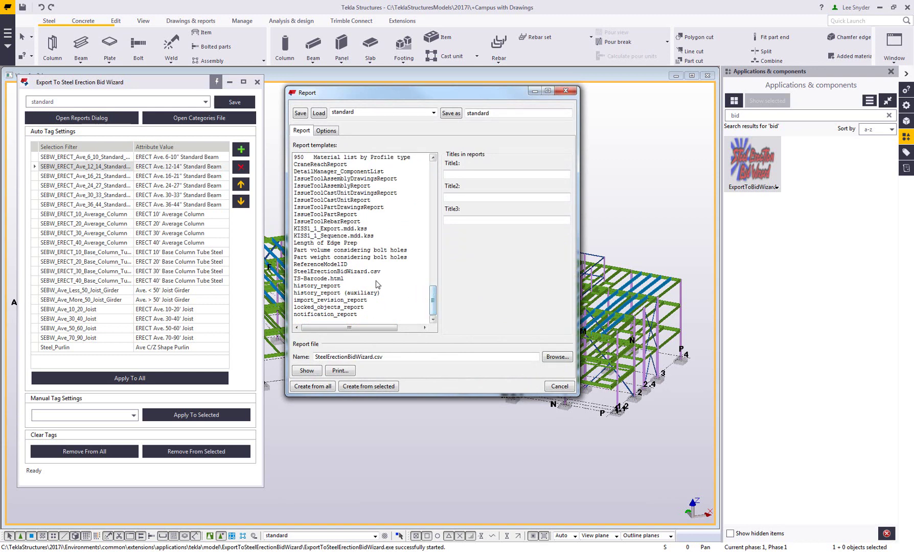
pyautogui.click(364, 271)
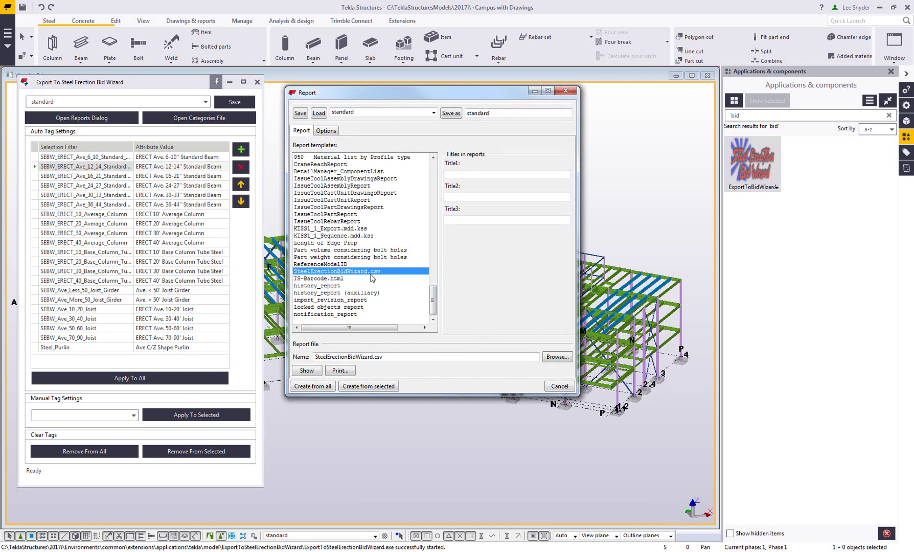
pyautogui.click(328, 387)
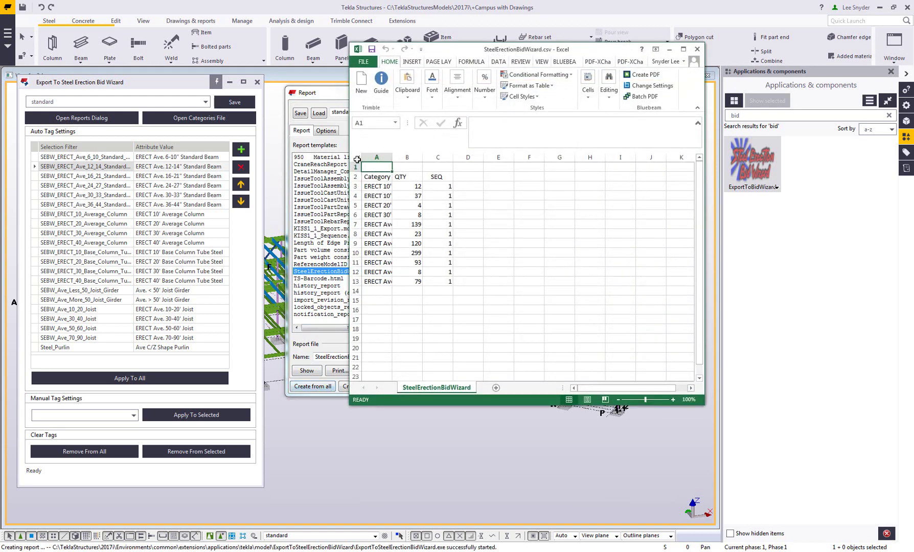
# Step: AutoFit column A so names like "ERECT 10' Base Column Tube Steel" read fully
pyautogui.click(357, 158)
pyautogui.doubleClick(392, 157)
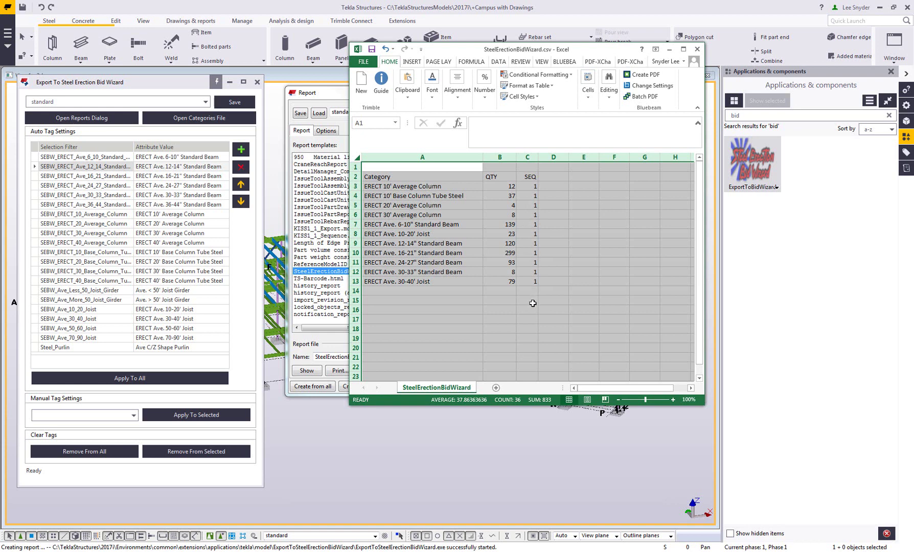
pyautogui.click(442, 284)
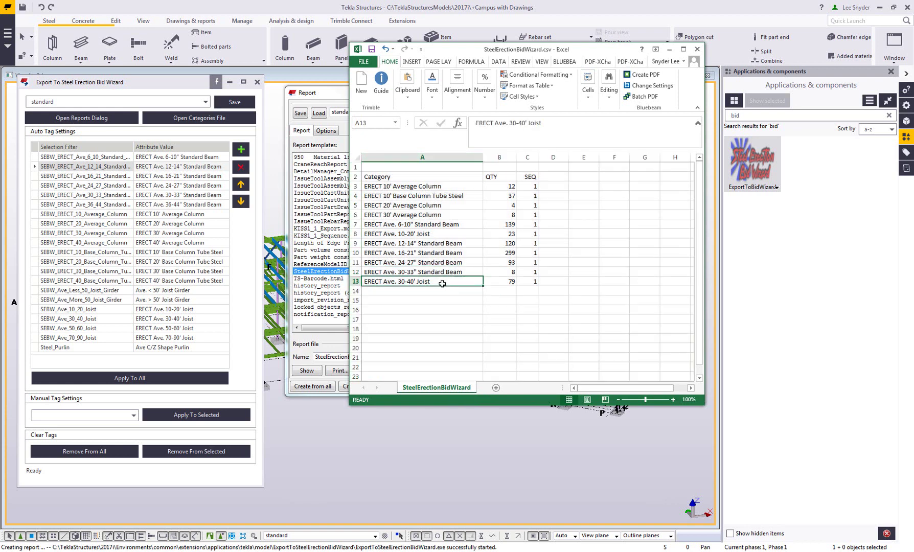